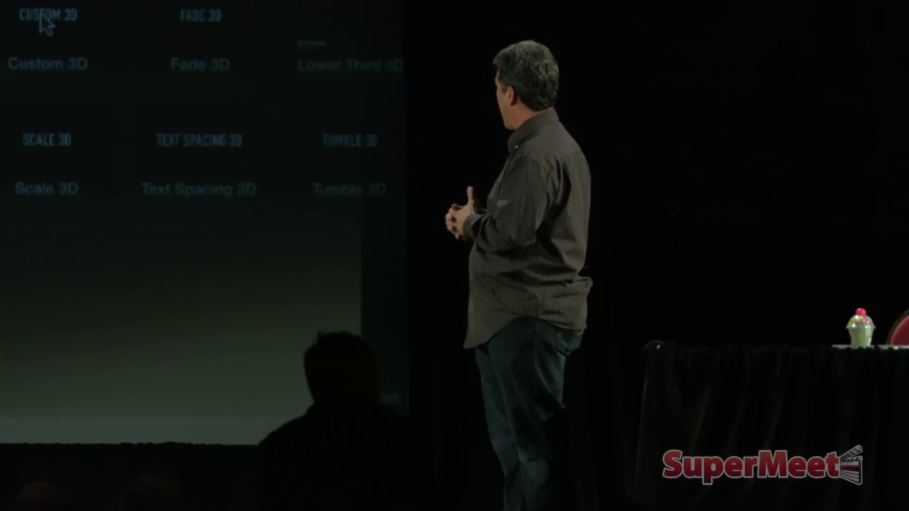
Add the Custom 3D title above the San Francisco_Marin Headlands clip and change its text to VISIT SAN FRANCISCO
click(41, 13)
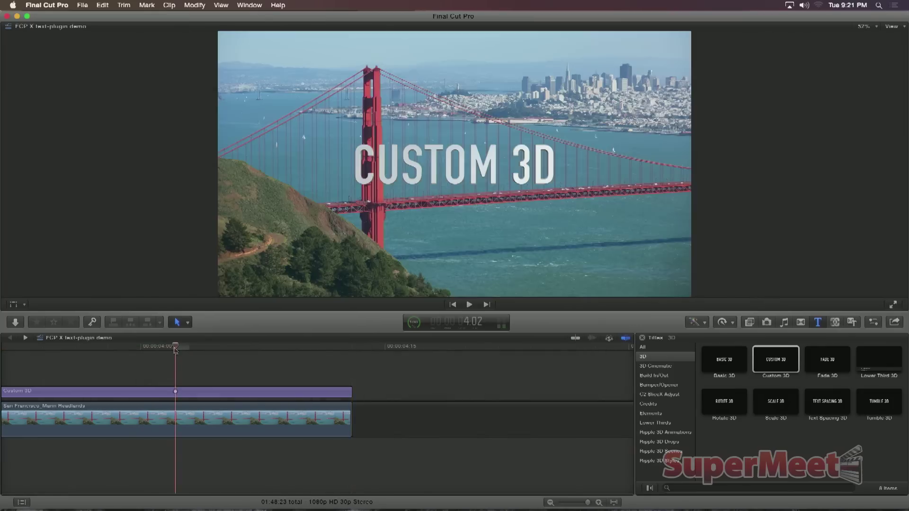
double_click(436, 164)
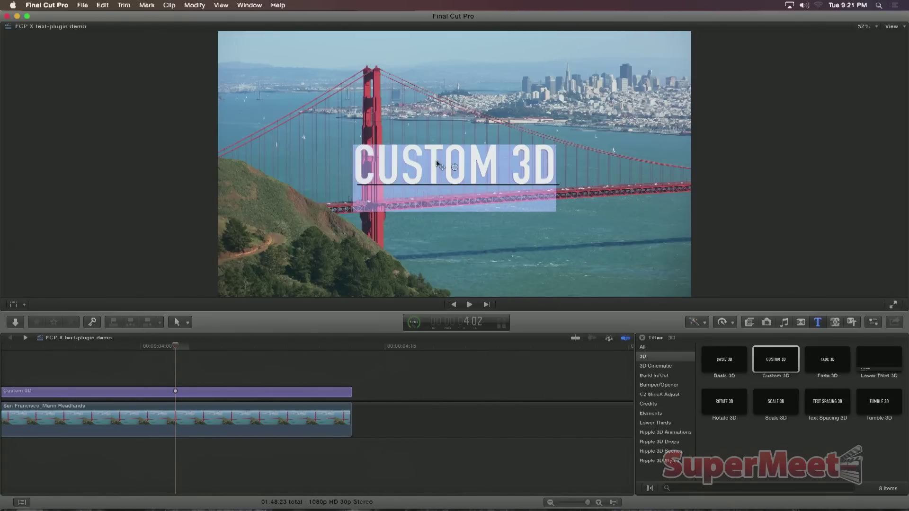
text(VISIT SAN FRANCISCO)
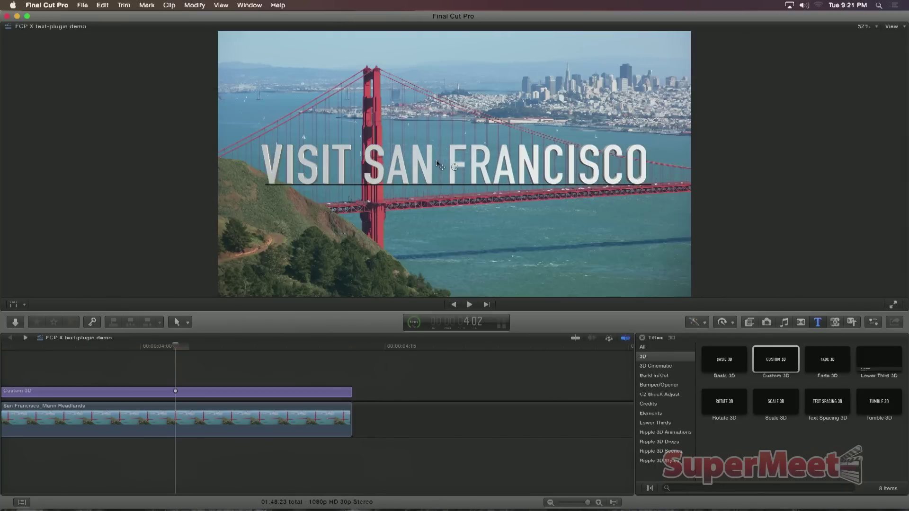
key(Escape)
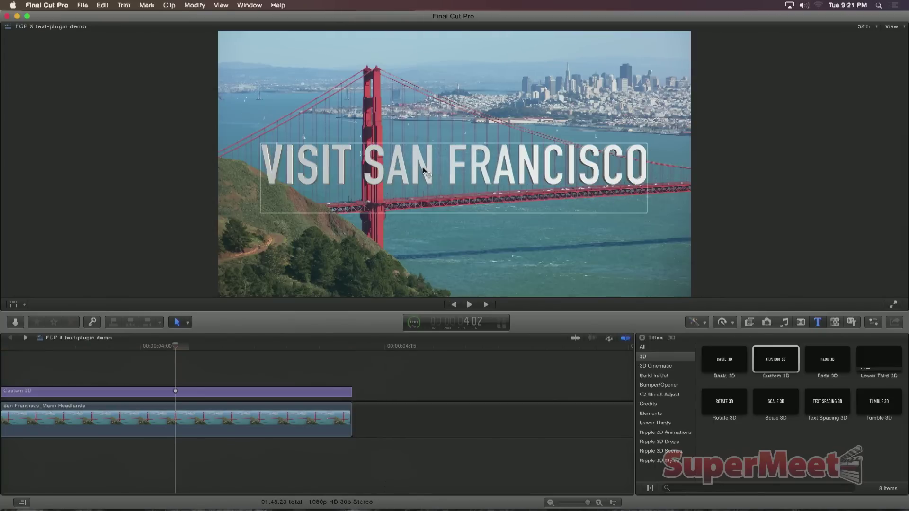
Set the title's font to Goudy Old Style and its size to 110
mouse_move(415, 171)
mouse_down()
mouse_move(438, 173)
mouse_move(387, 176)
mouse_move(427, 174)
mouse_up()
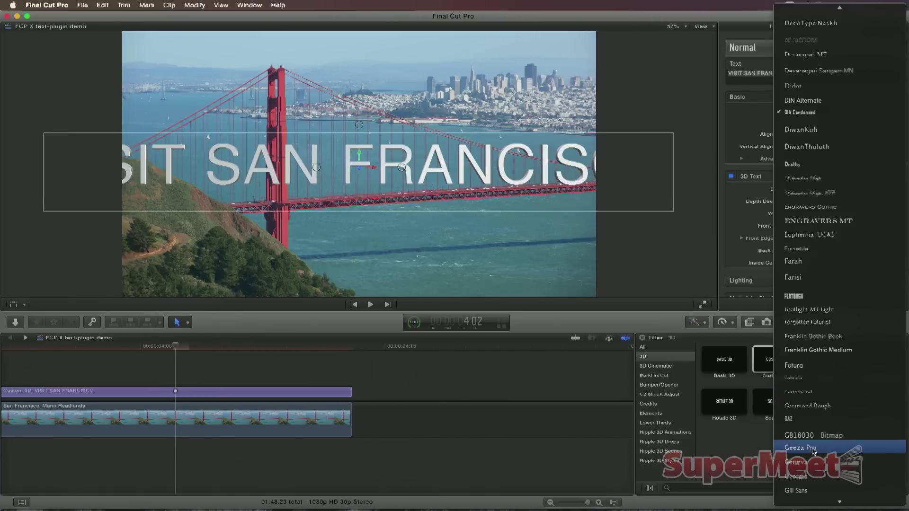
click(821, 491)
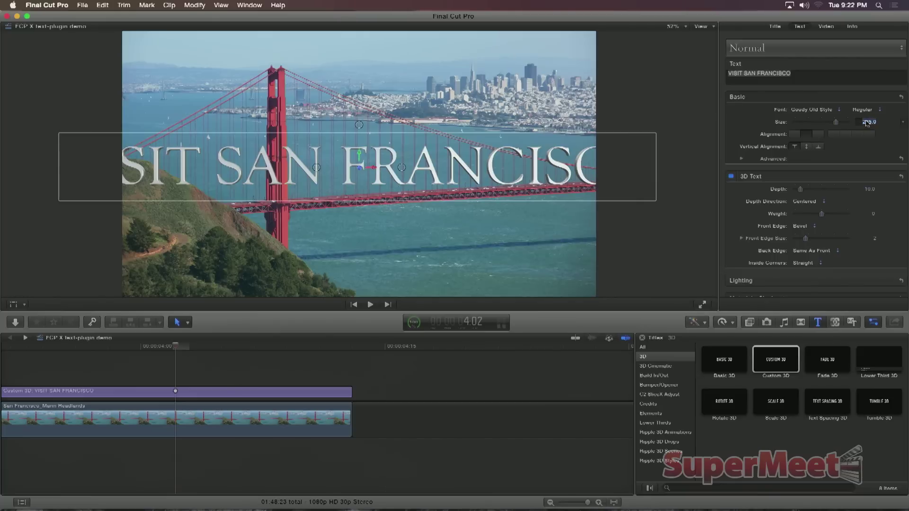
key(Return)
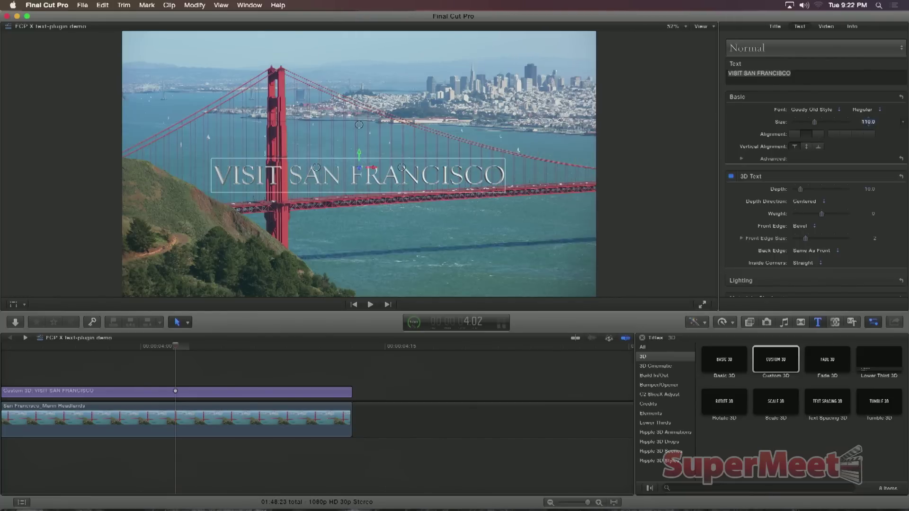
Reposition the title over the water below the bridge deck and angle it to follow the bridge's shadow
drag(336, 180, 399, 236)
mouse_move(401, 233)
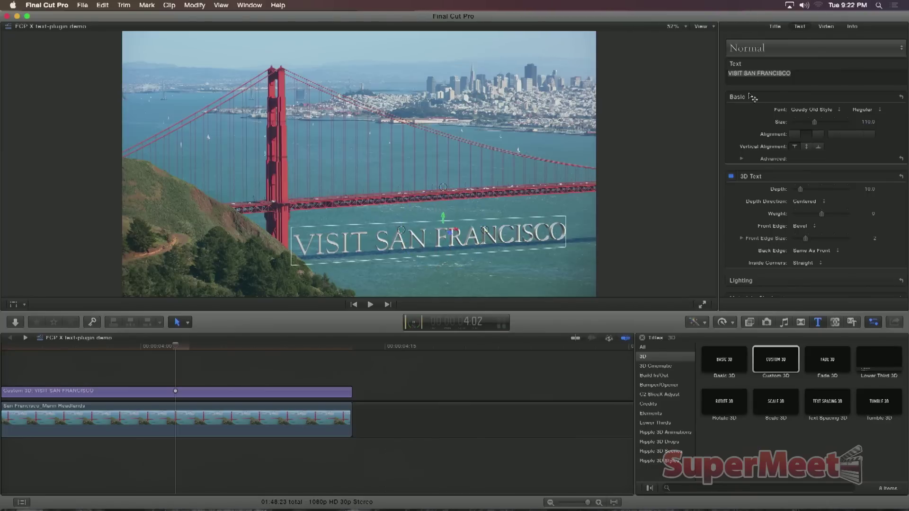
Apply the Car Paint material to all of the title's facets and try toggling its finish layer
scroll(814, 139, down, 8)
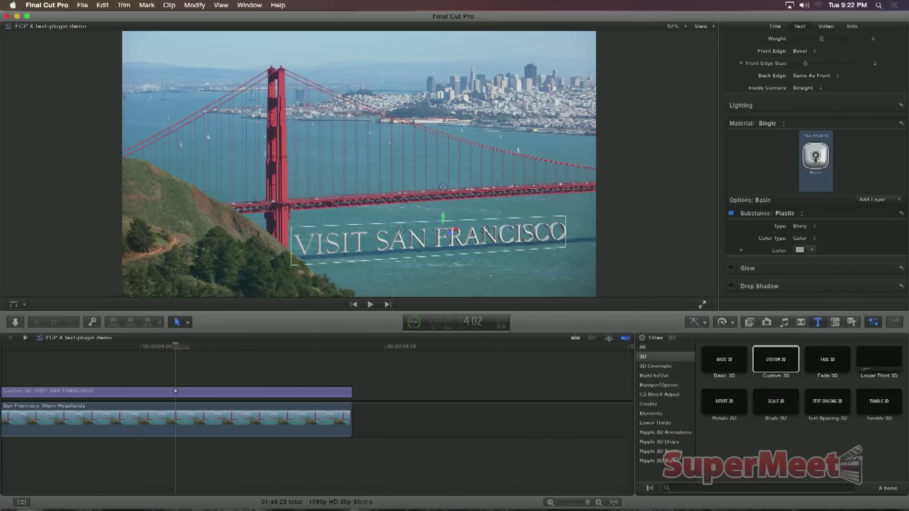
click(815, 159)
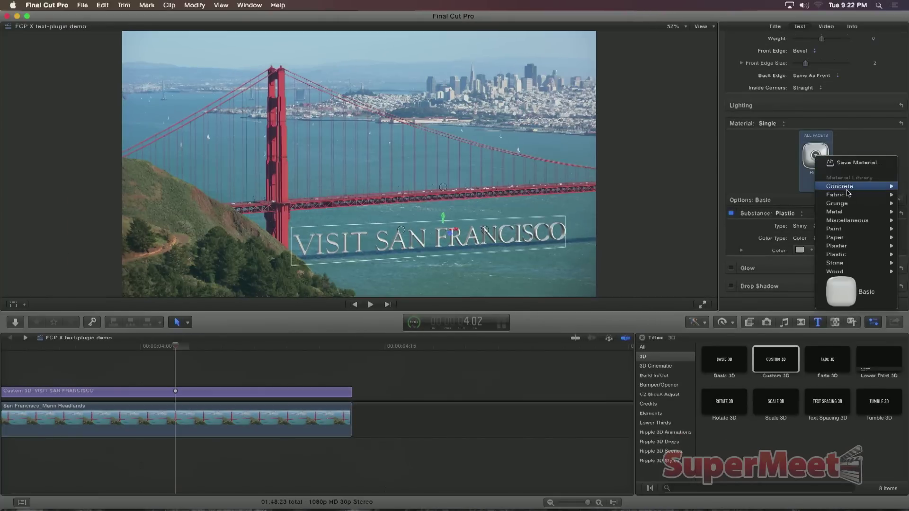
mouse_move(847, 190)
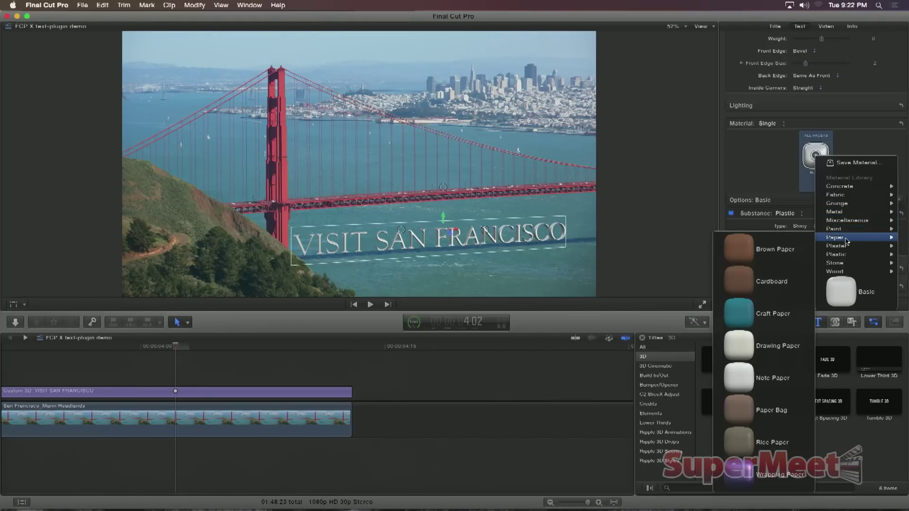
click(775, 241)
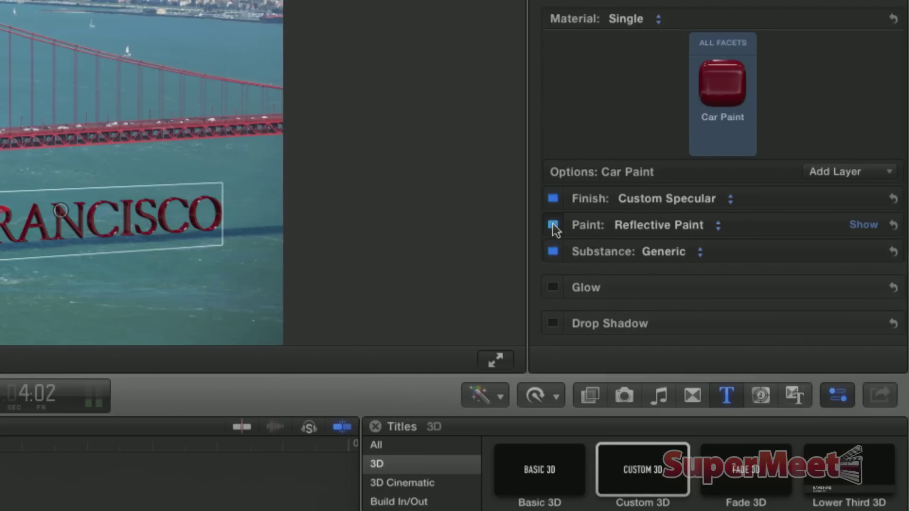
click(553, 199)
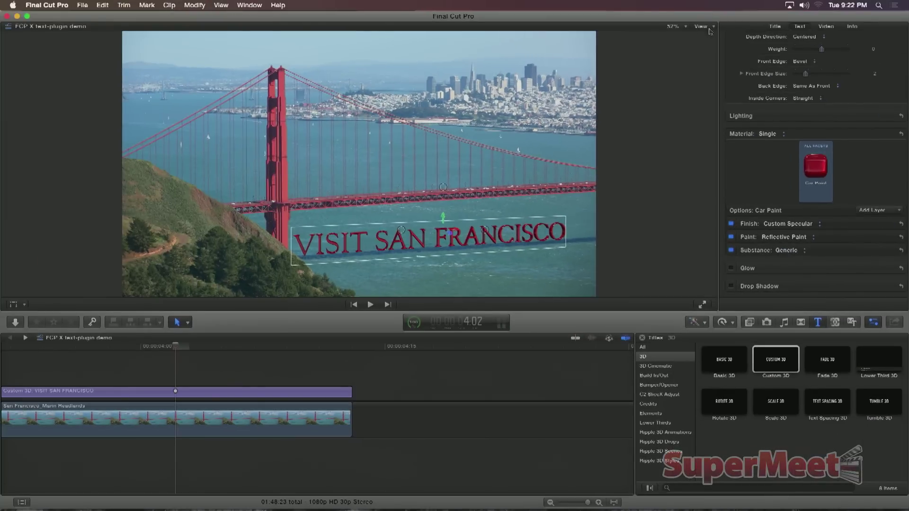
Turn off the Reflective Paint layer and color the Generic substance with the red sampled from the bridge at 50% brightness
click(667, 27)
click(659, 77)
drag(703, 164, 709, 175)
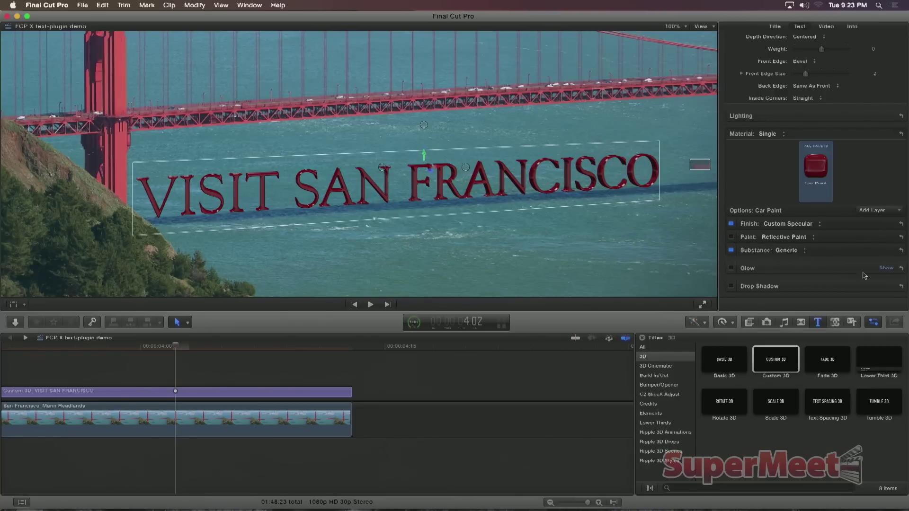
click(886, 251)
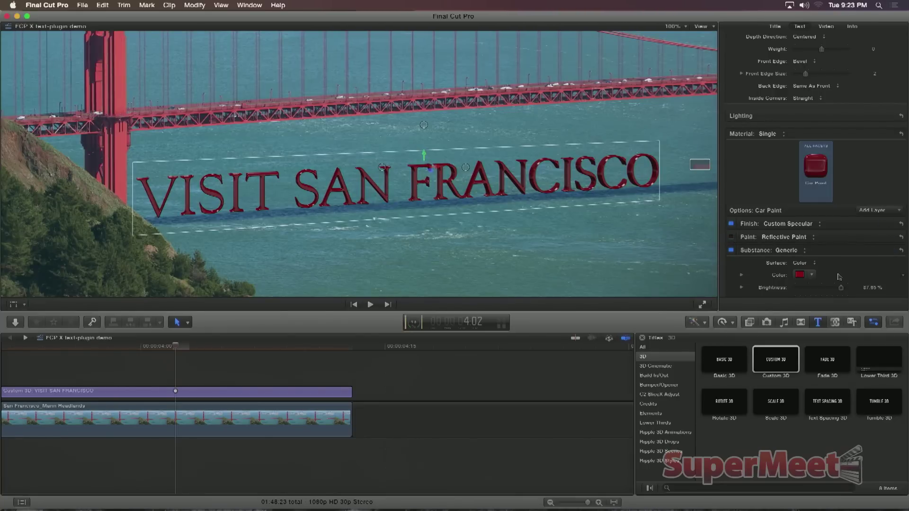
click(799, 275)
click(542, 290)
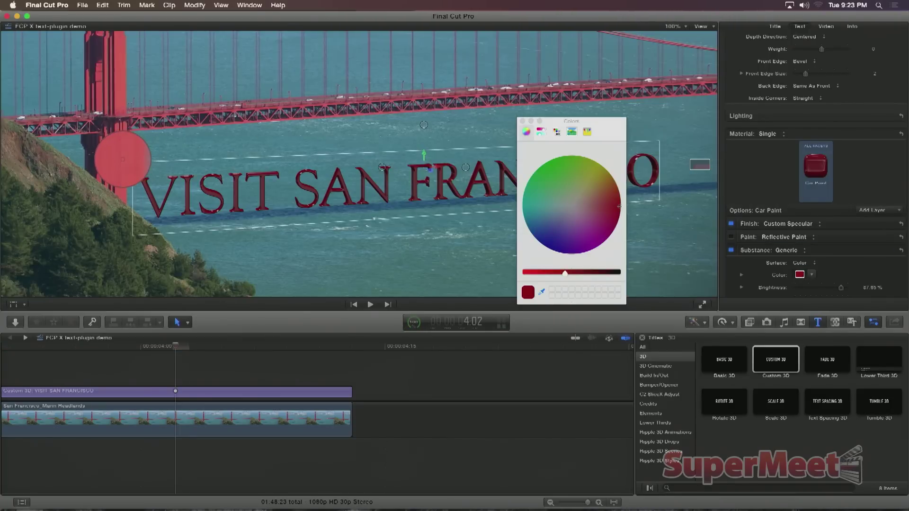
click(123, 159)
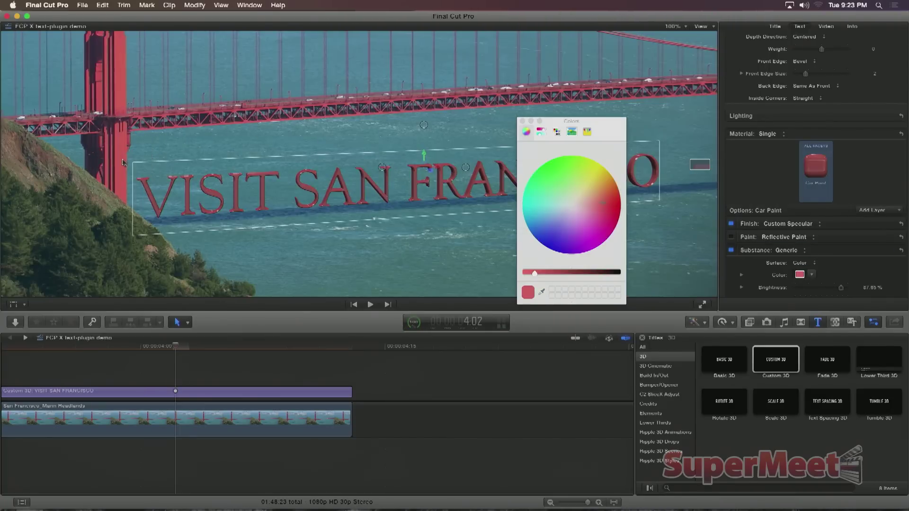
click(523, 121)
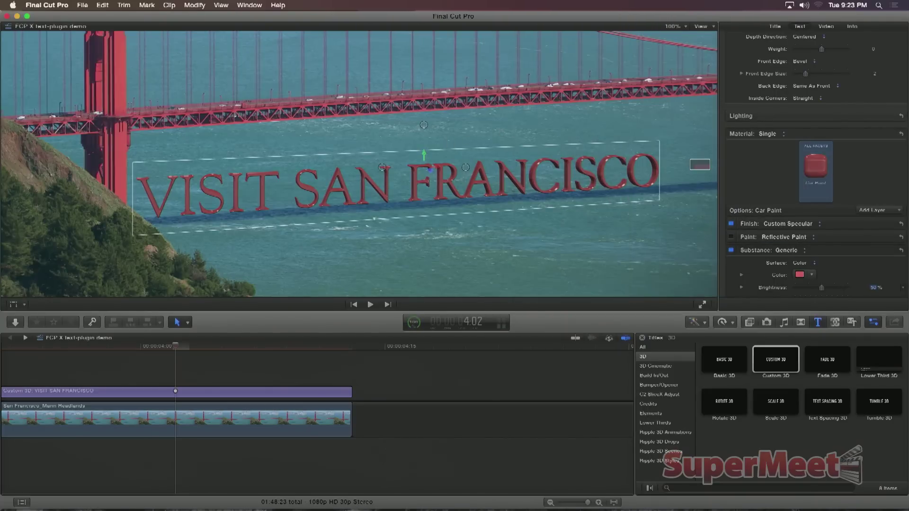
Set the title's lighting style to Diagonal Right and its 3D text depth to 12.7
scroll(852, 161, up, 3)
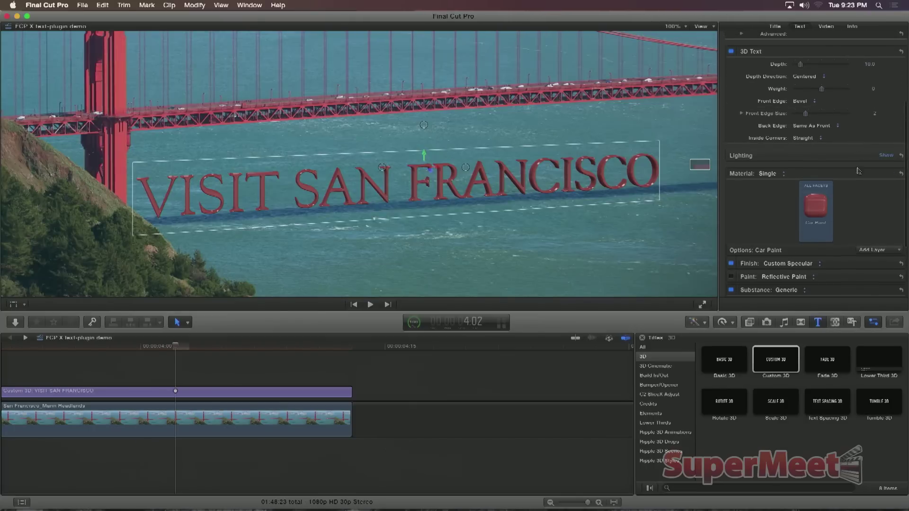
click(888, 156)
scroll(853, 186, down, 1)
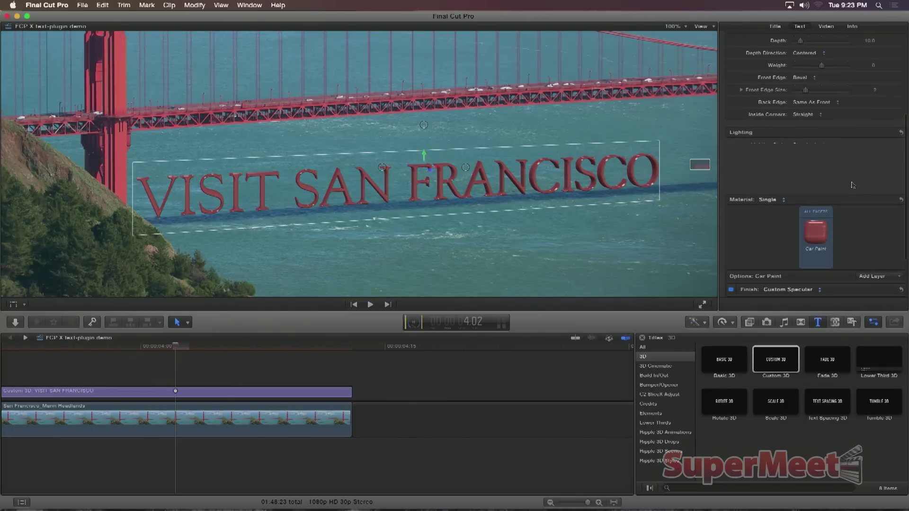
click(823, 146)
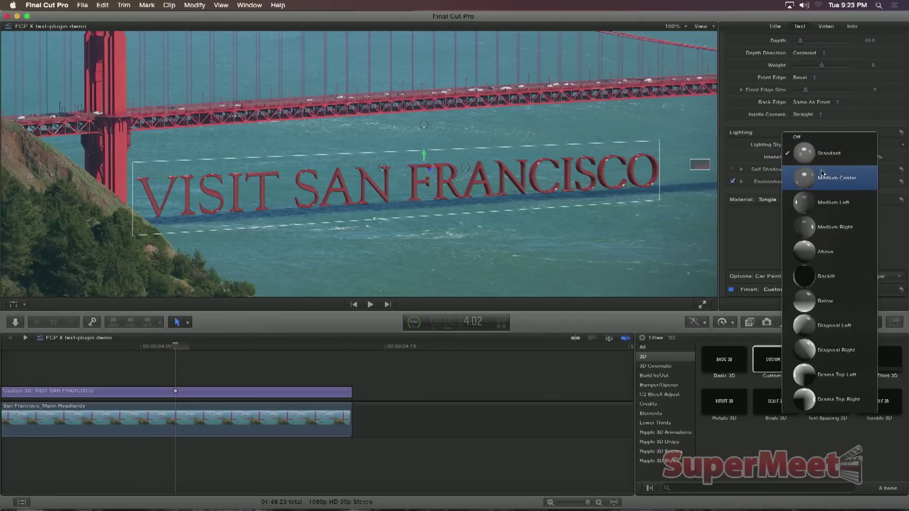
click(815, 359)
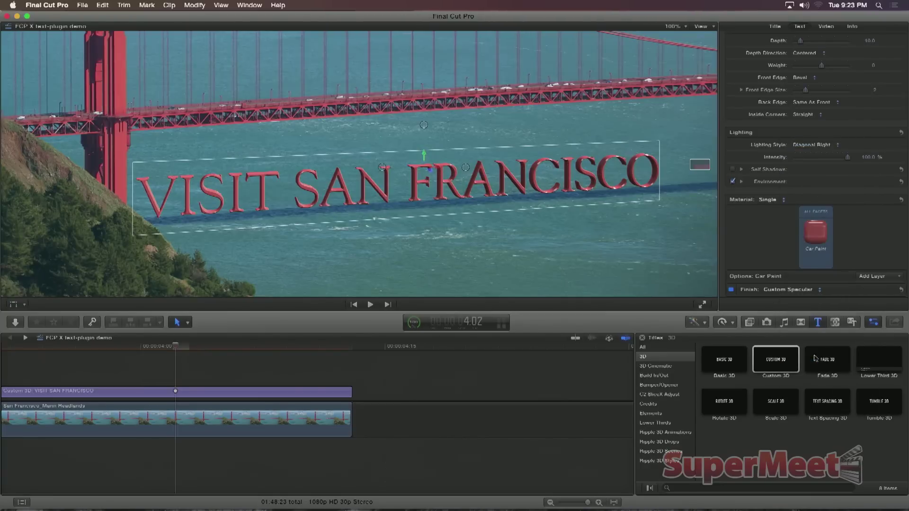
scroll(876, 119, up, 3)
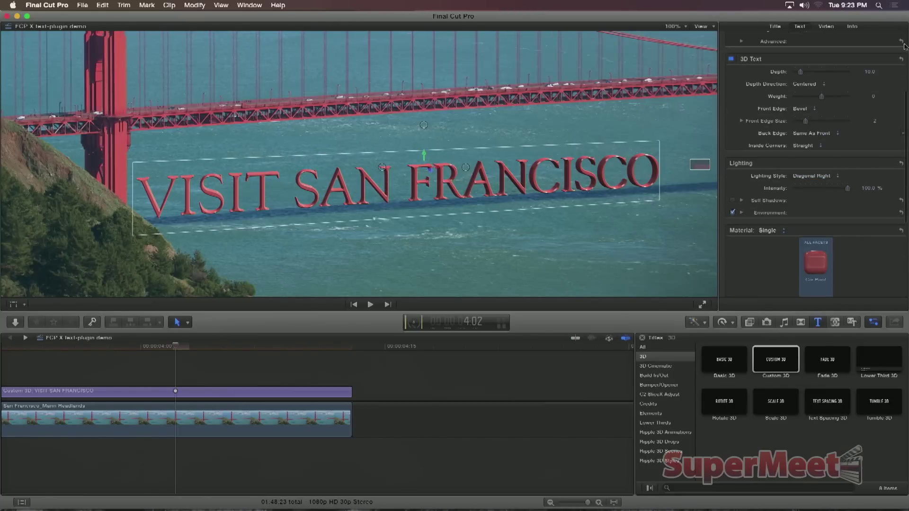
mouse_move(800, 72)
mouse_down()
mouse_move(816, 72)
mouse_move(802, 72)
mouse_up()
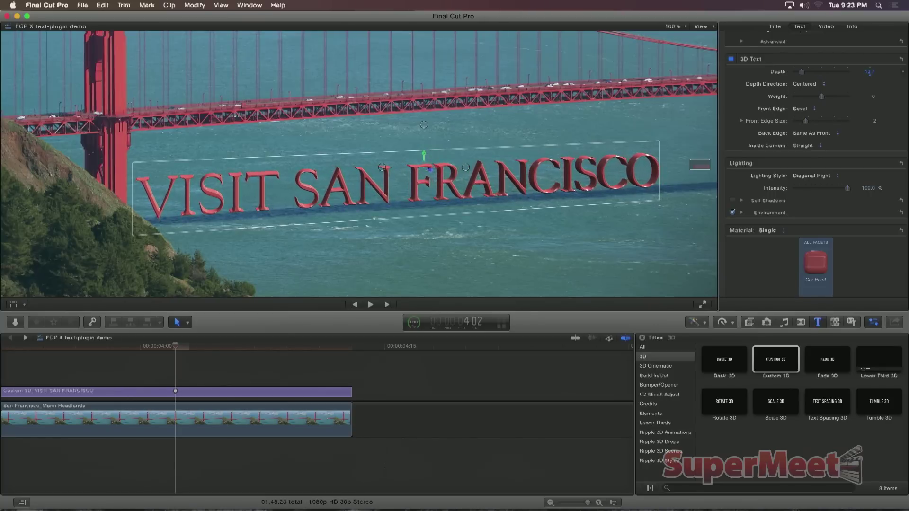
Fit the whole frame in the viewer and play the selected title clip from the start of the timeline
click(674, 27)
click(678, 38)
click(170, 391)
key(Home)
key(space)
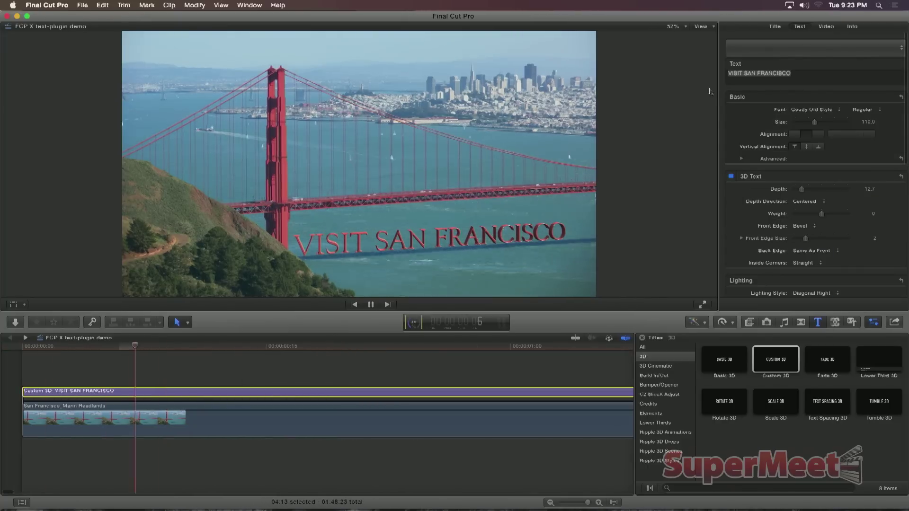
Animate the title by Character (without spaces), with a Zoom Up move in and a Random direction in
click(776, 27)
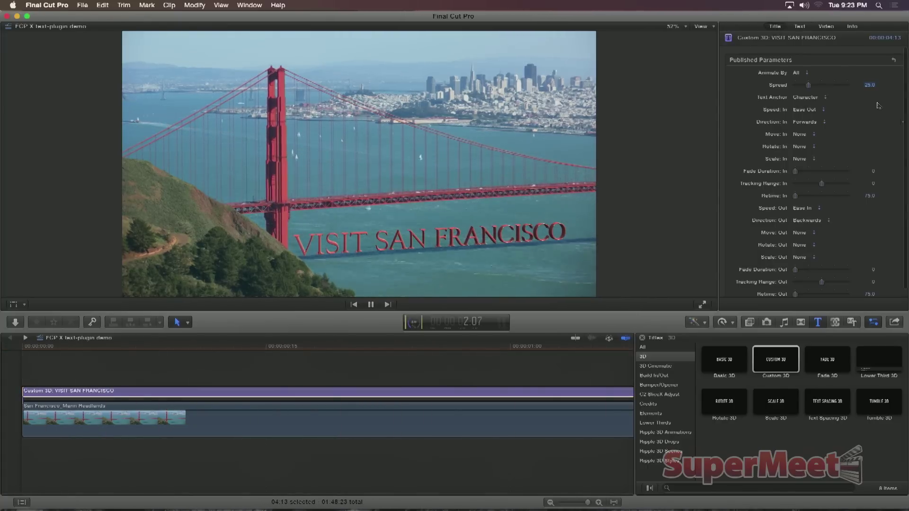
click(797, 73)
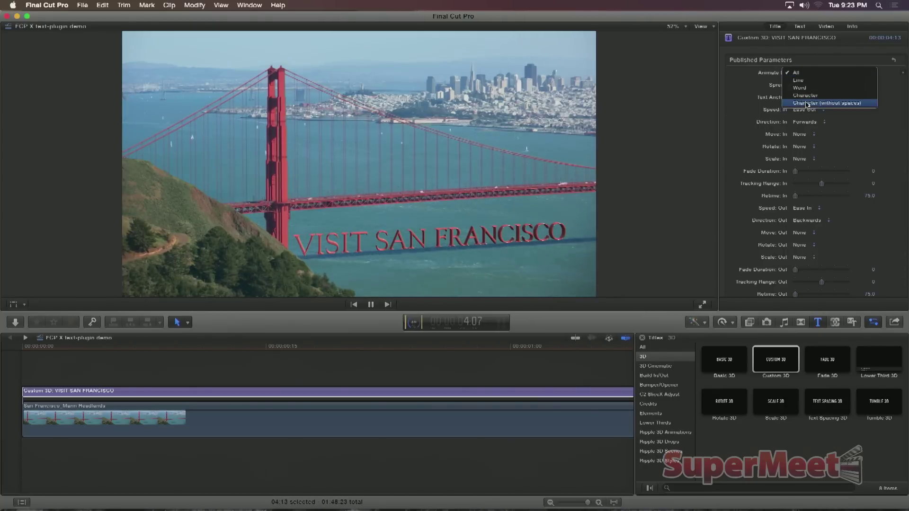
click(809, 149)
click(801, 134)
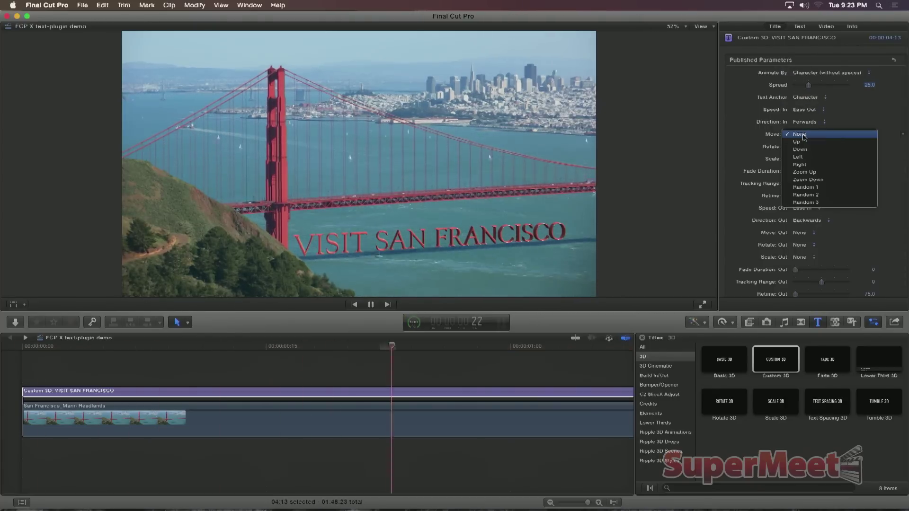
click(813, 173)
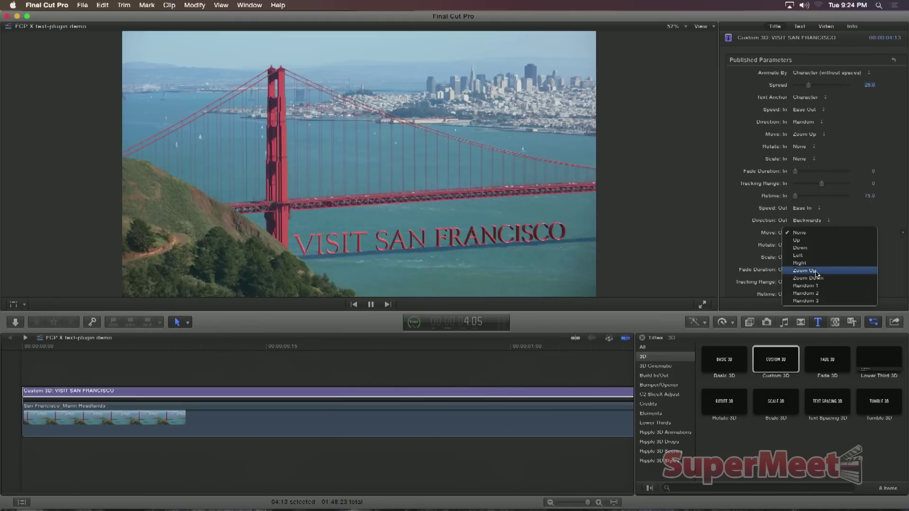
Set the title's outgoing move to Zoom Up and its outgoing rotation to Tumble
click(817, 275)
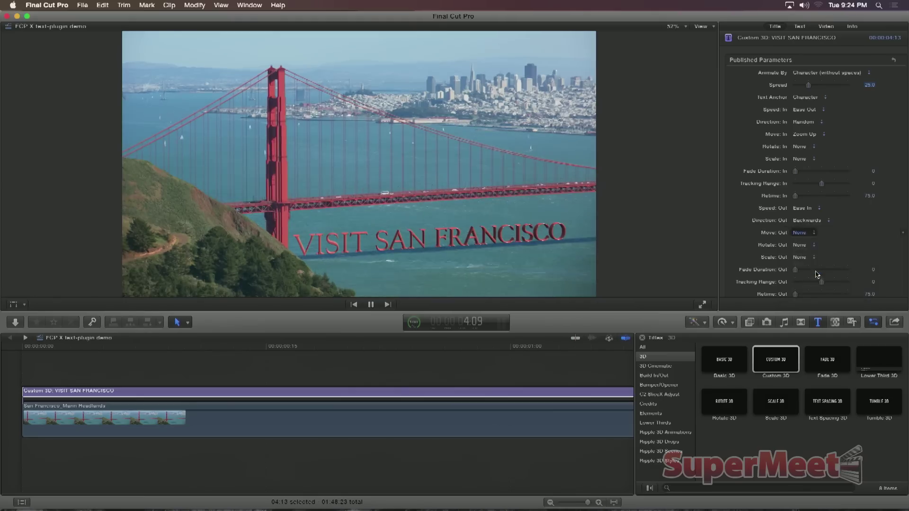
click(806, 246)
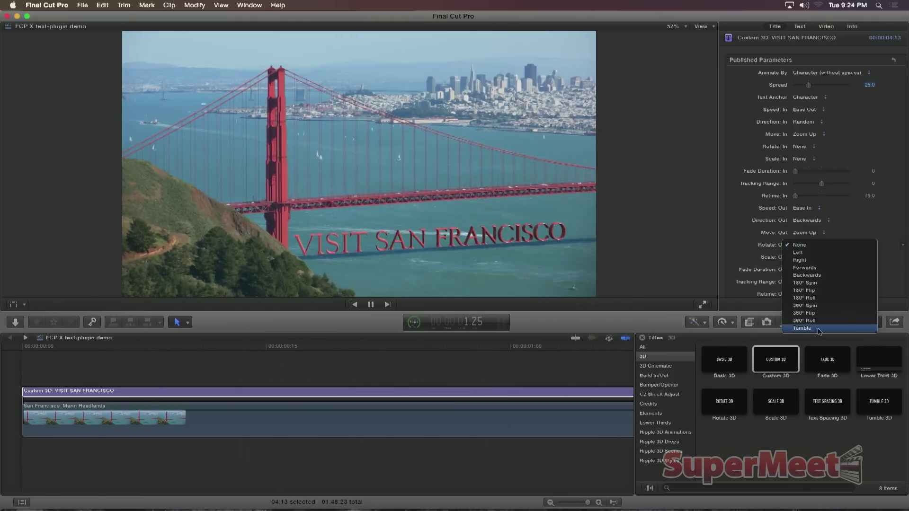
click(802, 328)
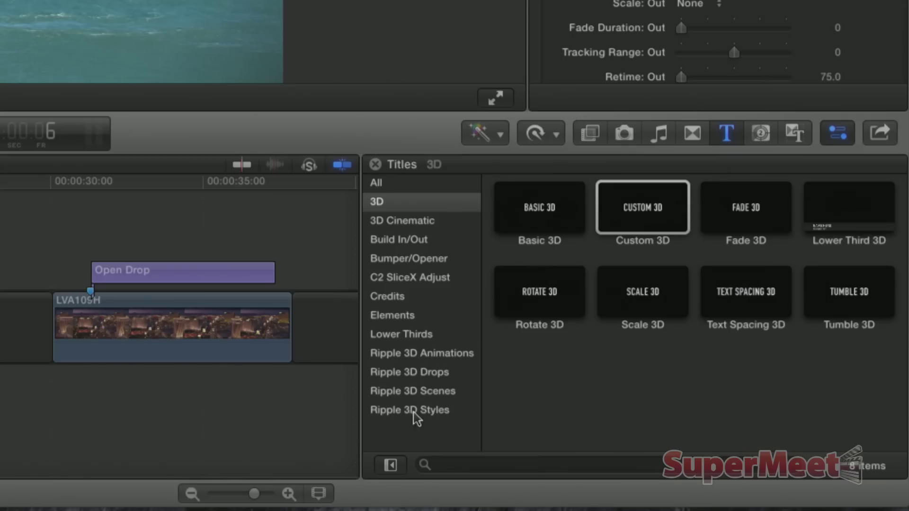
Browse the Ripple 3D Styles titles from the Artistic group through to the Wood styles
click(436, 412)
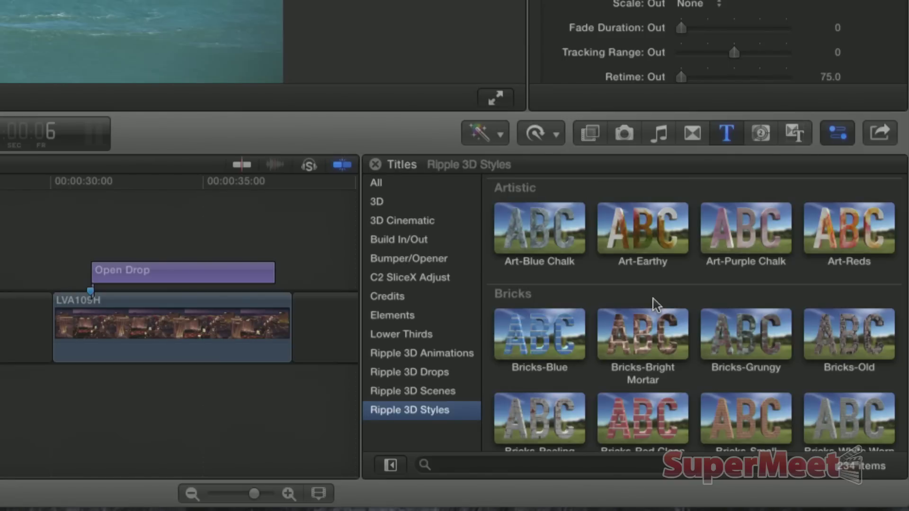
scroll(655, 303, down, 8)
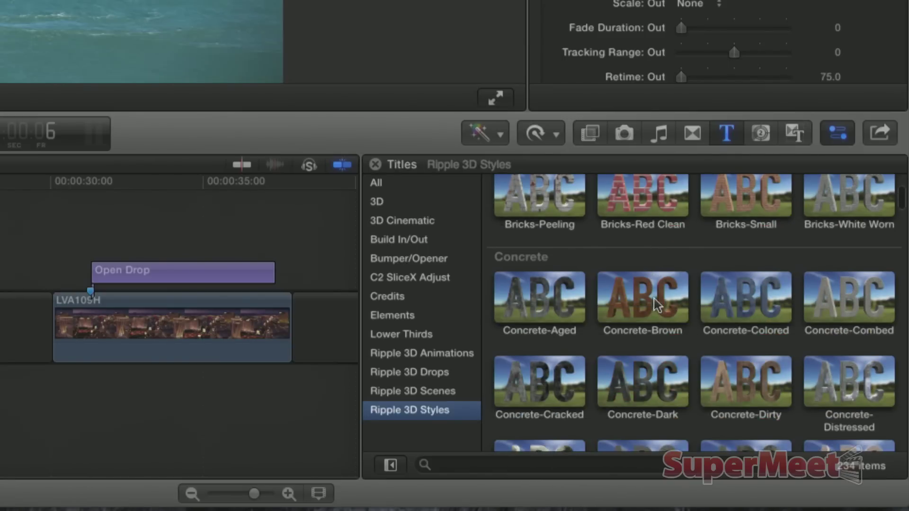
scroll(654, 300, down, 5)
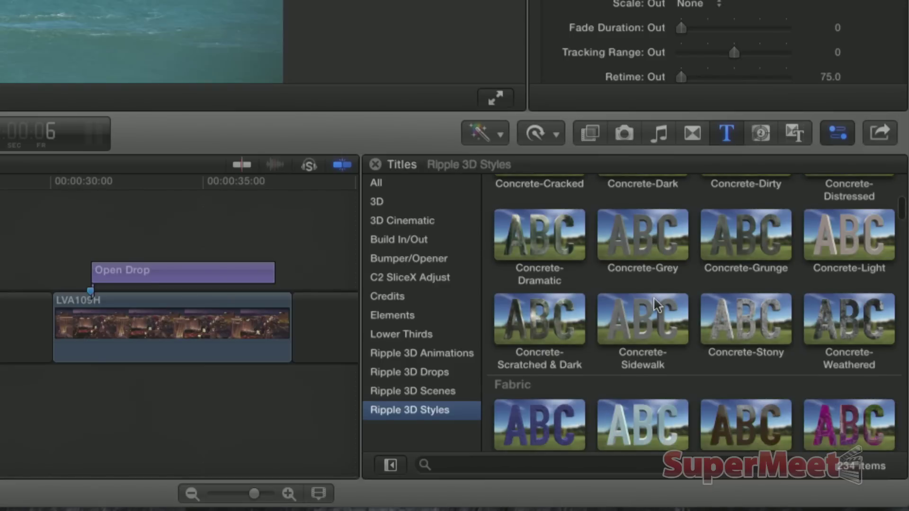
scroll(655, 303, down, 5)
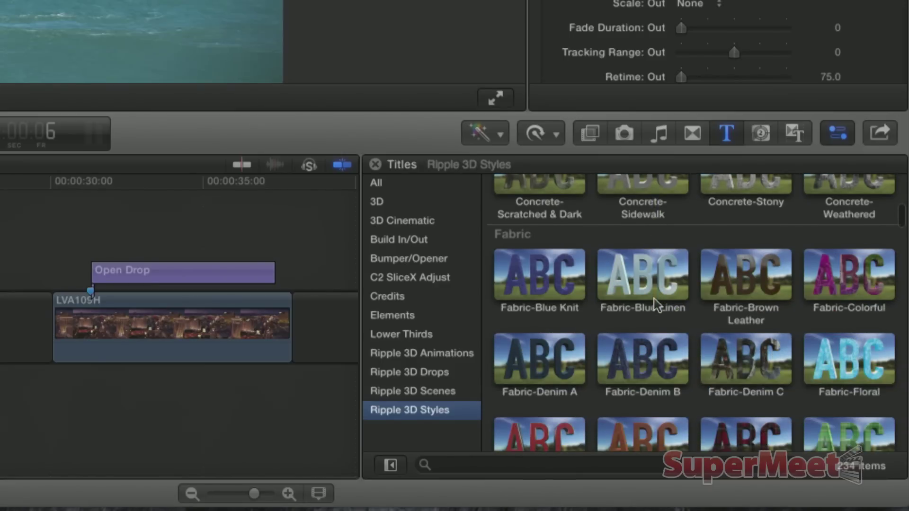
scroll(655, 299, down, 6)
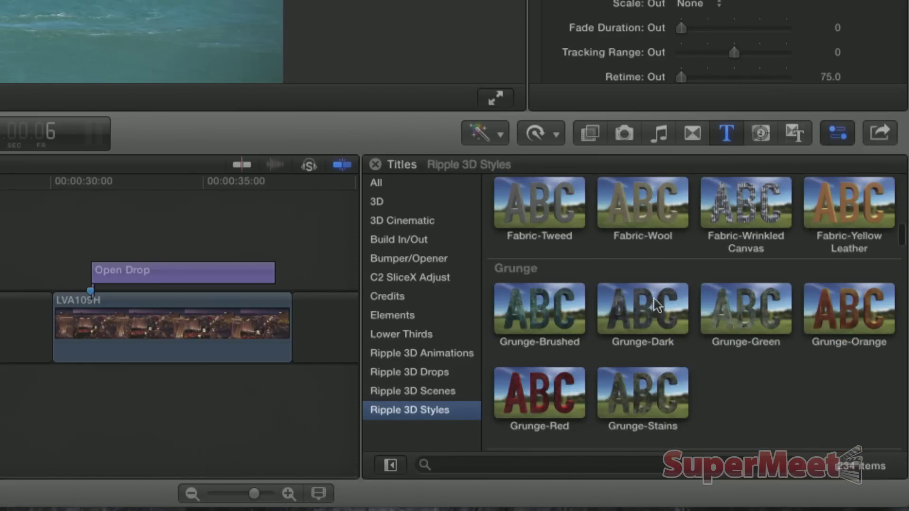
scroll(656, 305, down, 6)
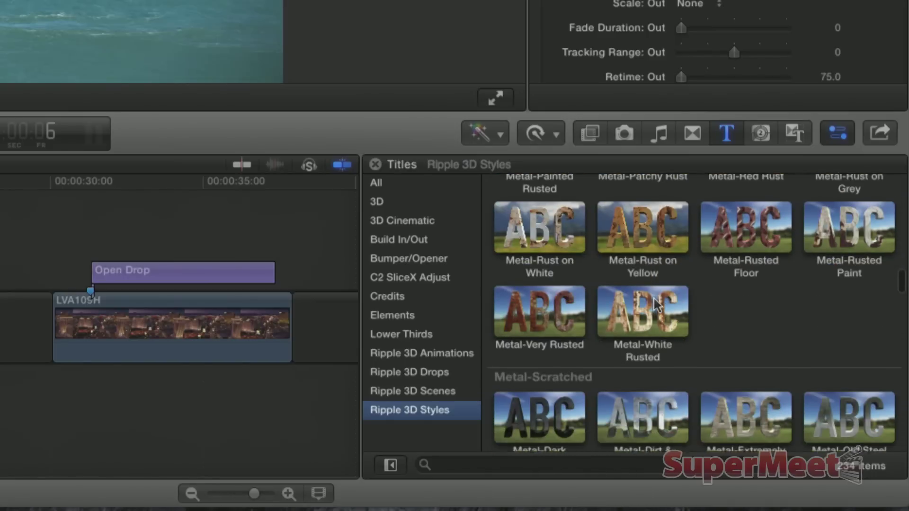
scroll(654, 305, down, 8)
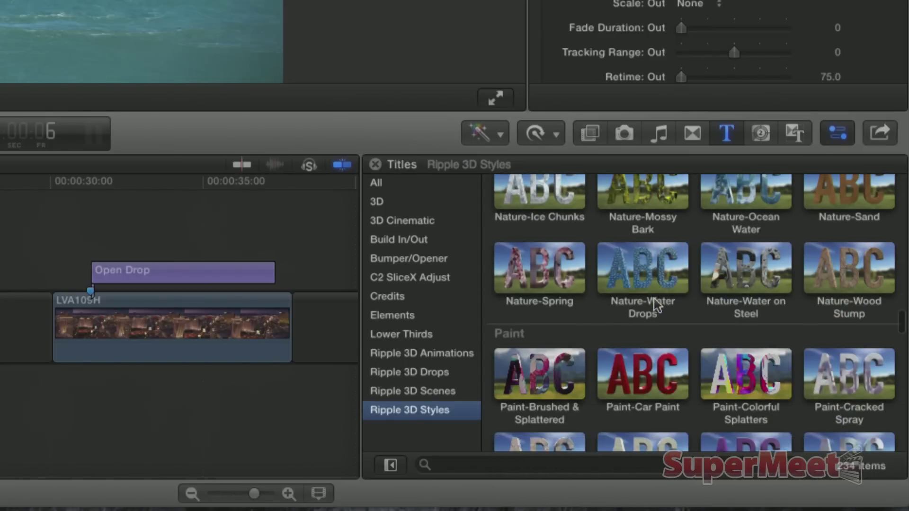
scroll(655, 306, down, 10)
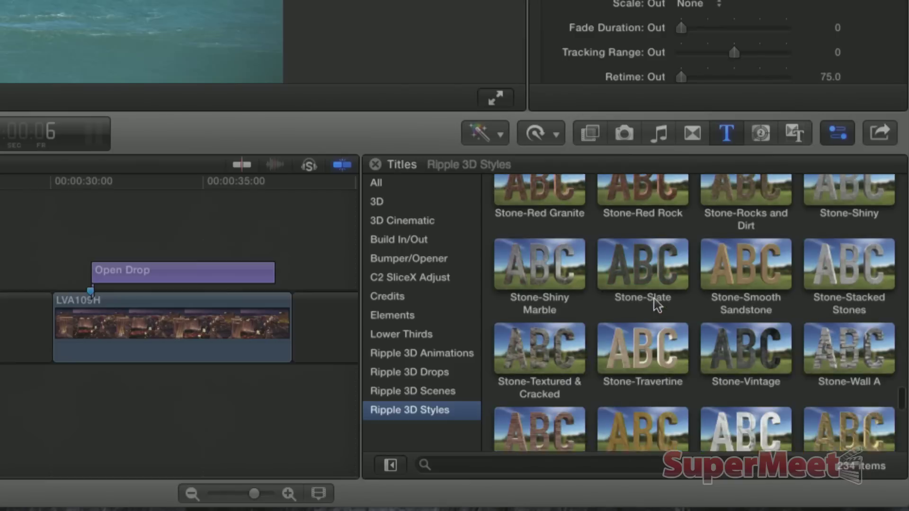
scroll(655, 305, down, 3)
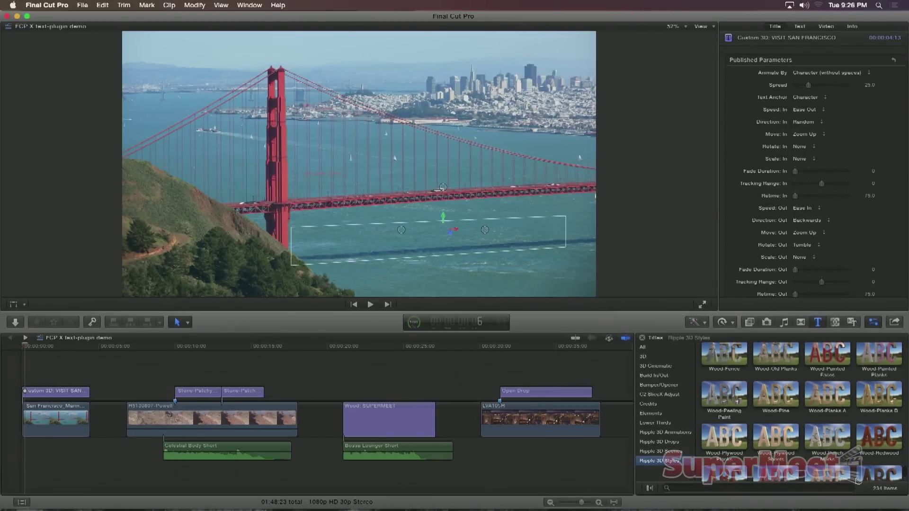
scroll(801, 444, down, 3)
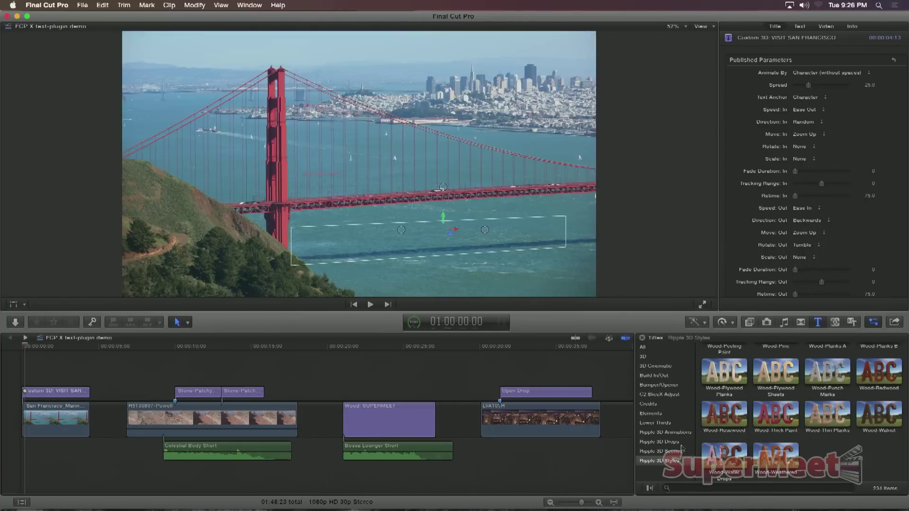
Play the timeline from the early part of the Lake Powell clip through its stone titles, with the system volume raised
click(148, 352)
key(space)
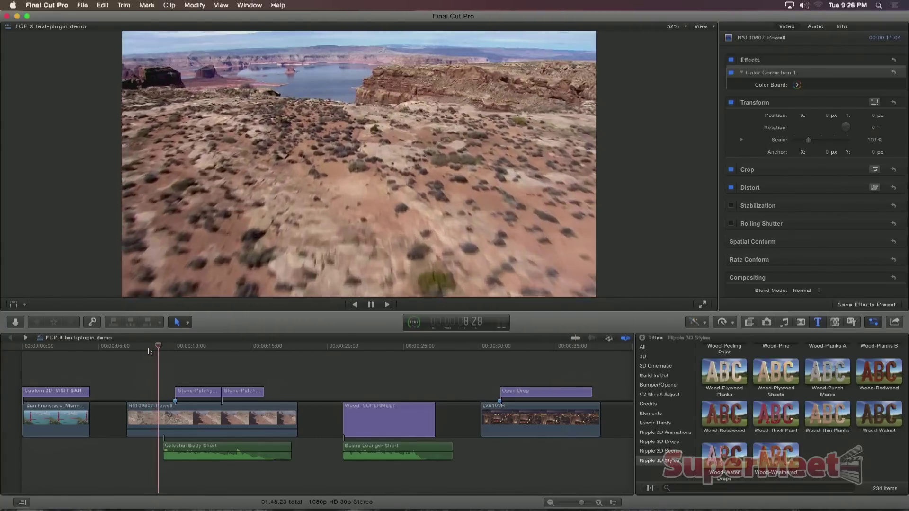
key(XF86AudioRaiseVolume)
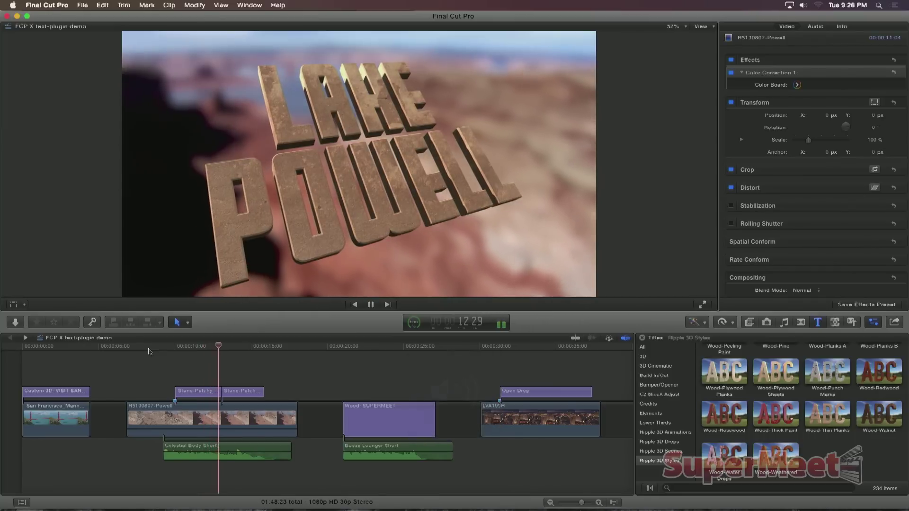